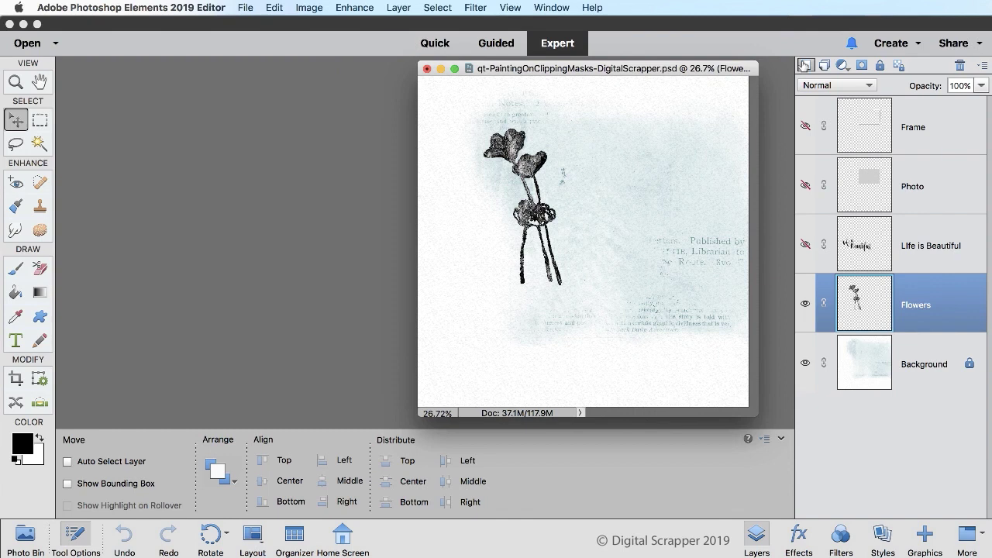
Create Layer 1 above Flowers, clip it to Flowers, and switch its blend mode to Screen.
left_click(807, 65)
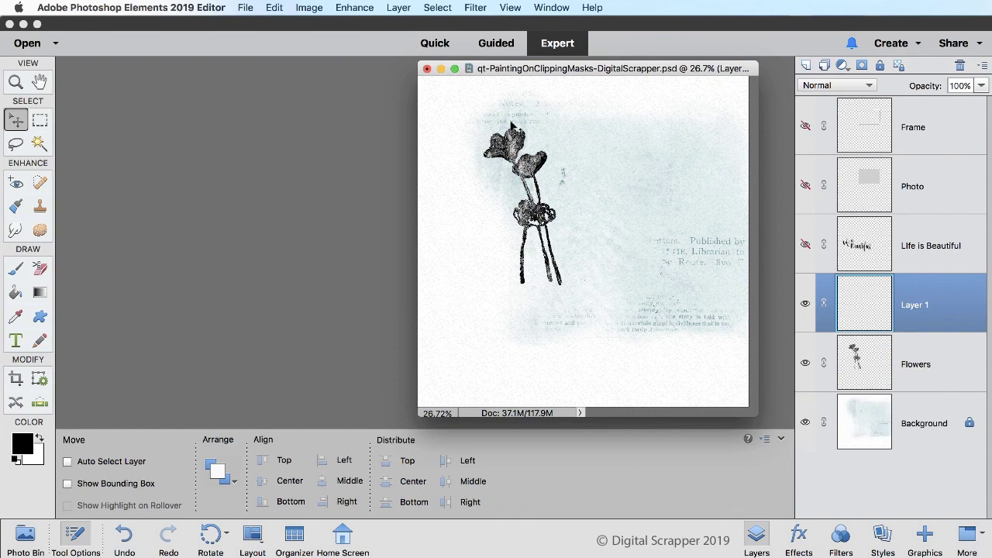
left_click(397, 7)
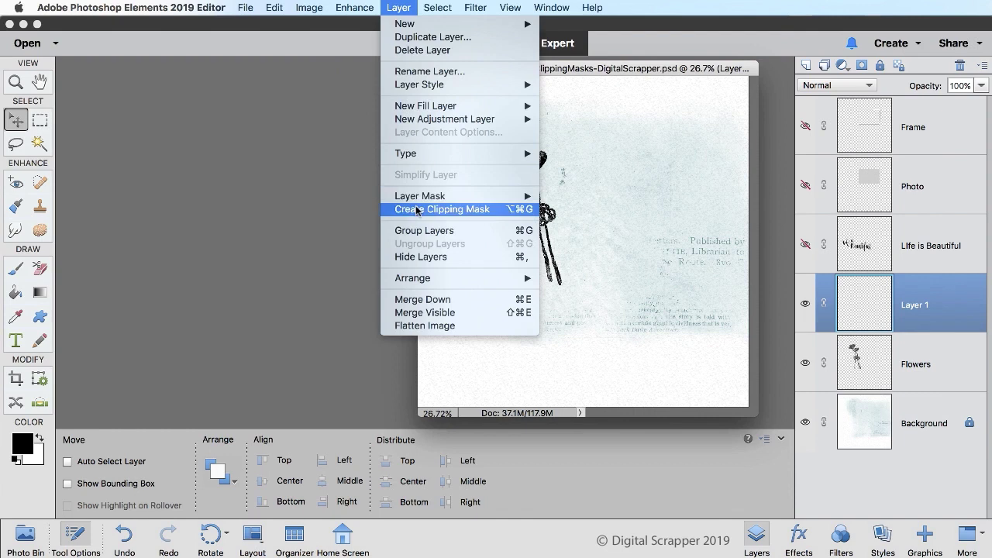
left_click(478, 210)
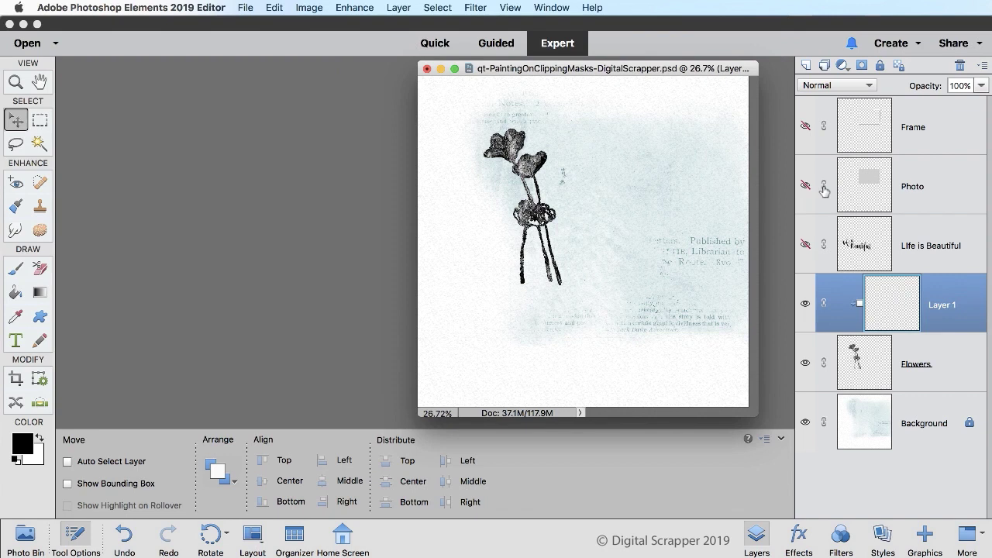
left_click(868, 86)
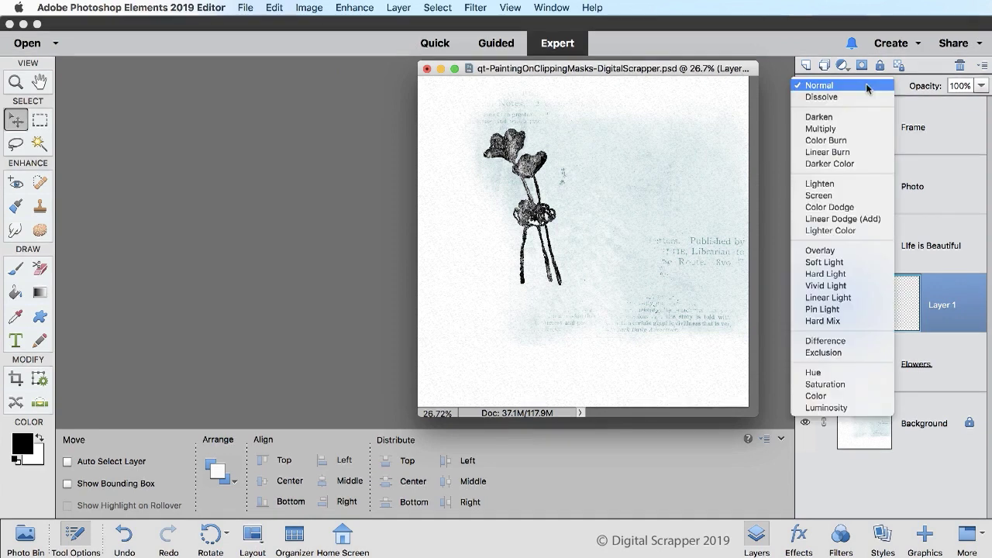
left_click(853, 196)
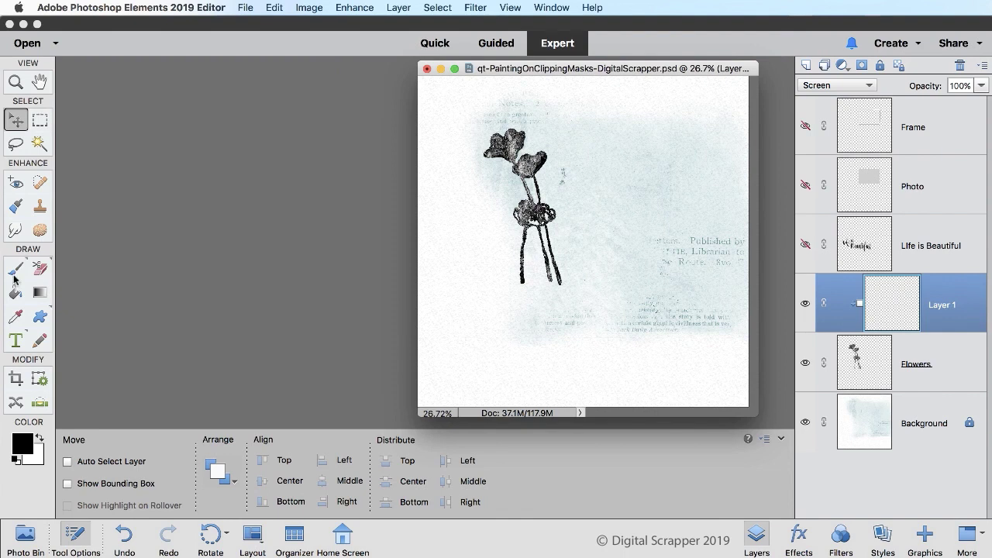
Choose the Brush tool with a Dry Media charcoal preset and set its size to 70 px.
left_click(15, 270)
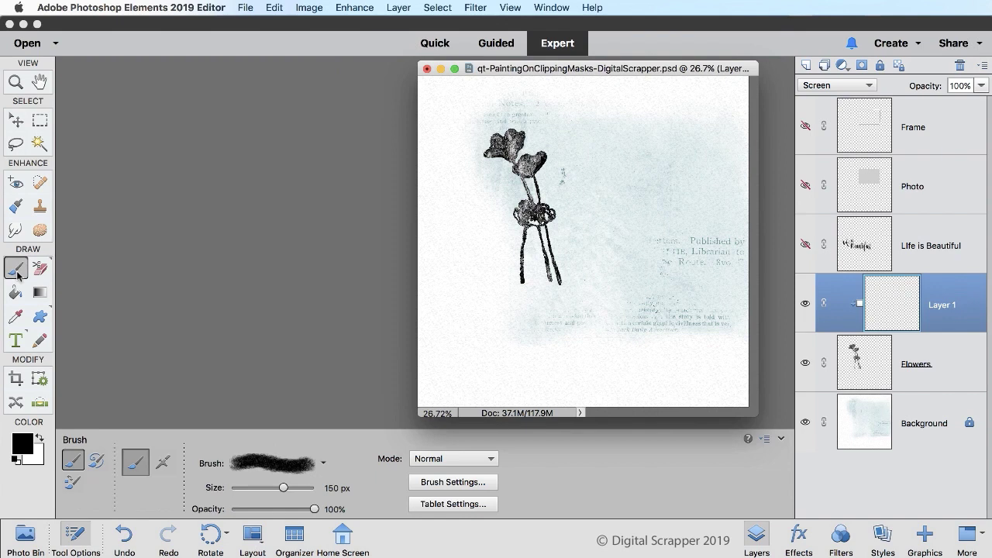
left_click(286, 467)
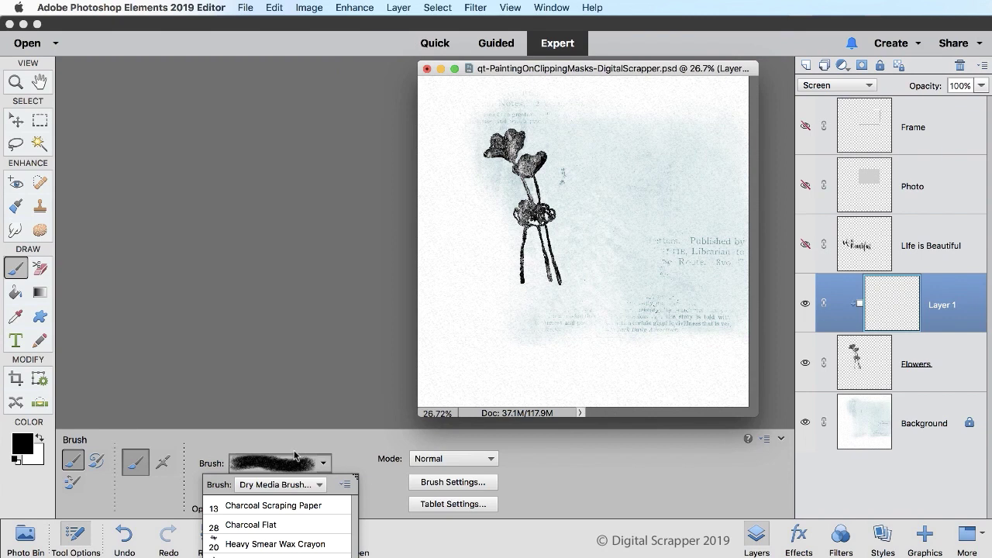
left_click(305, 363)
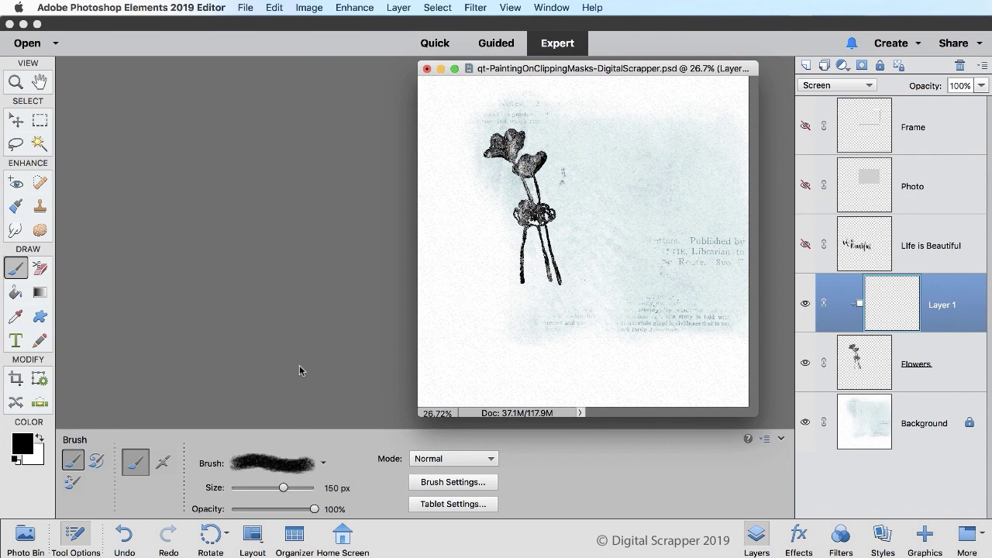
left_click(335, 488)
type("70")
key("Tab")
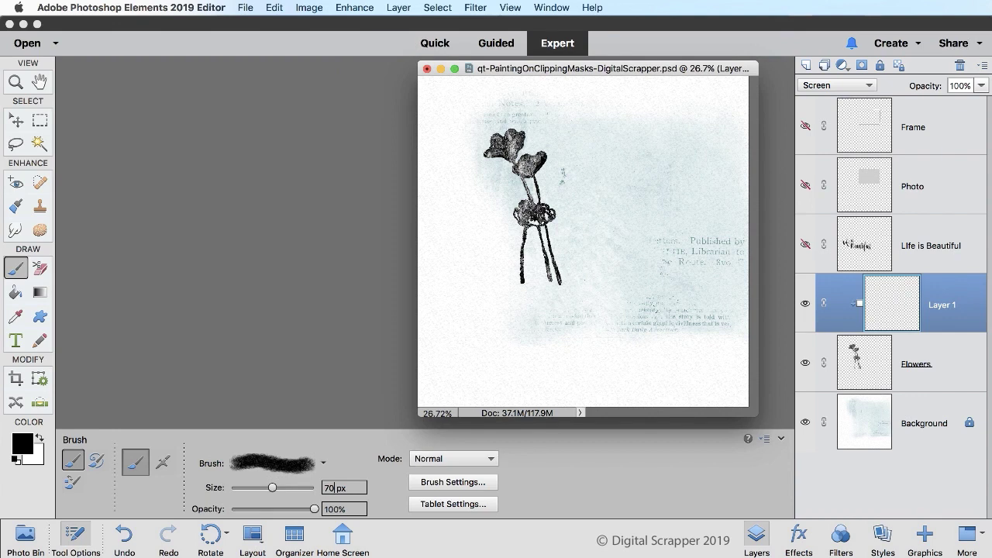
Set the foreground colour to light green #aace5a and return to the Brush tool.
left_click(22, 443)
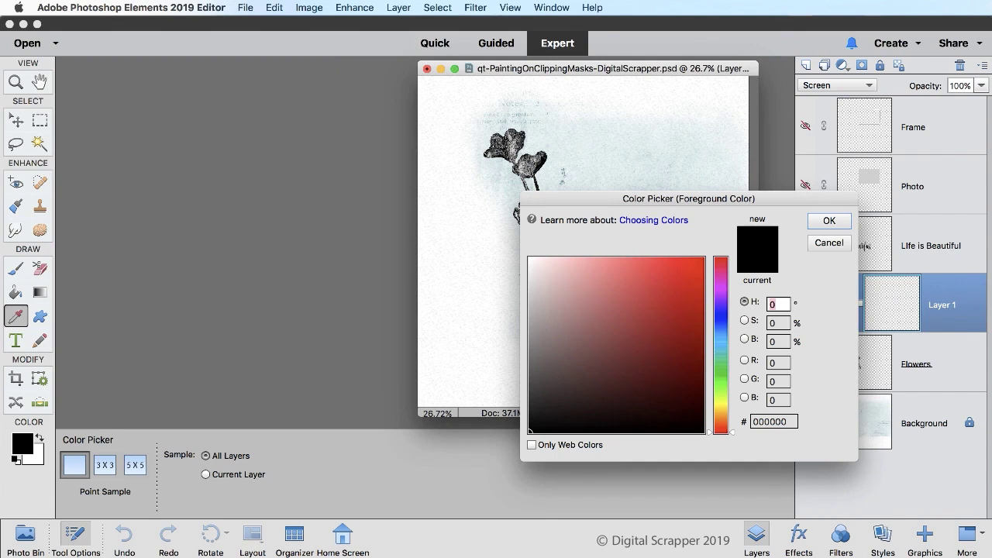
left_click(774, 422)
type("aa")
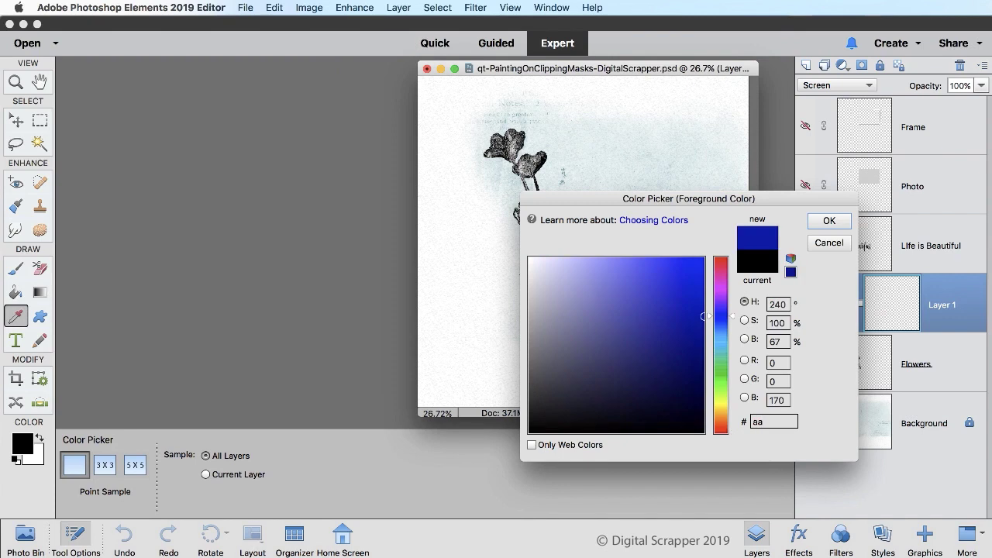
type("ce")
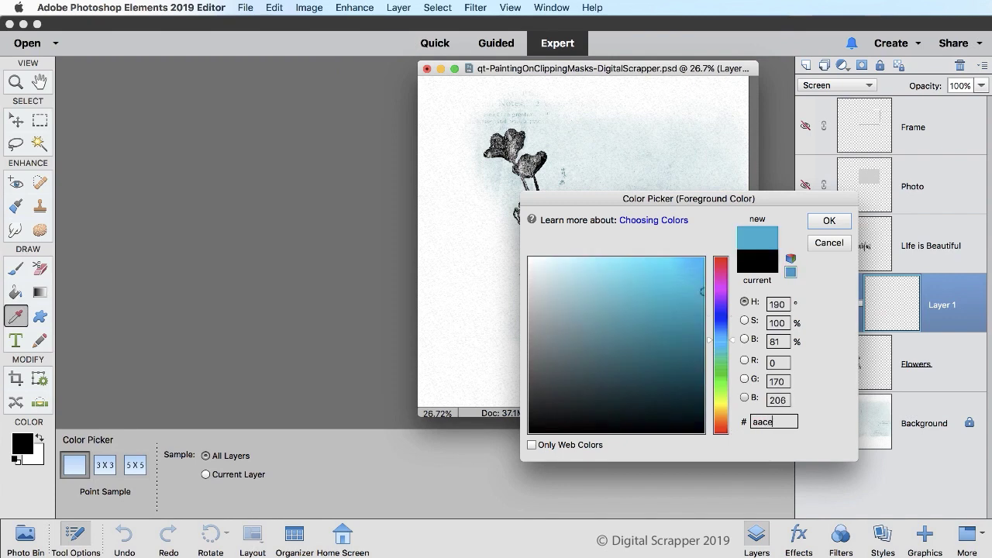
type("5a")
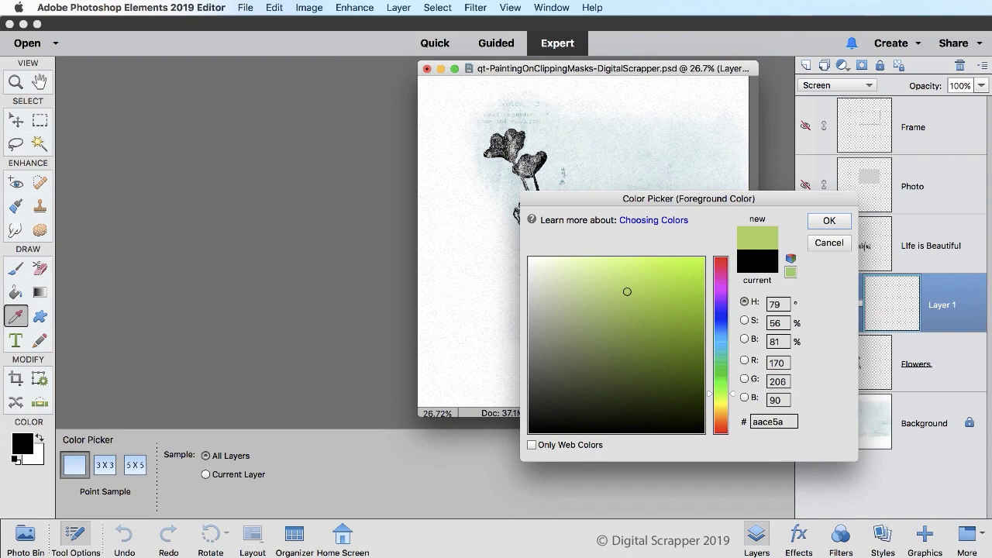
key("Return")
key("b")
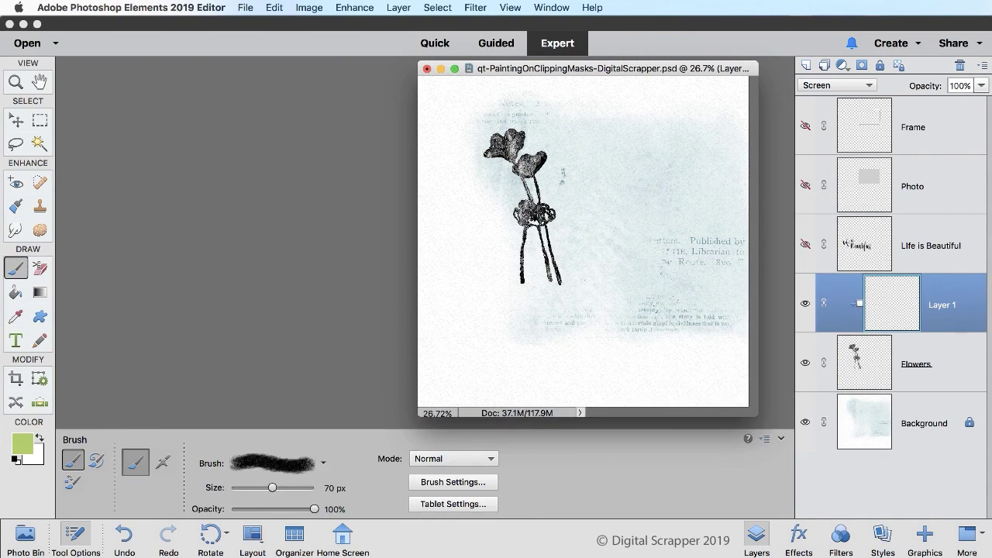
Zoom in and paint the left, middle and right flower stems light green on Layer 1.
key("super+equal")
key("super+equal")
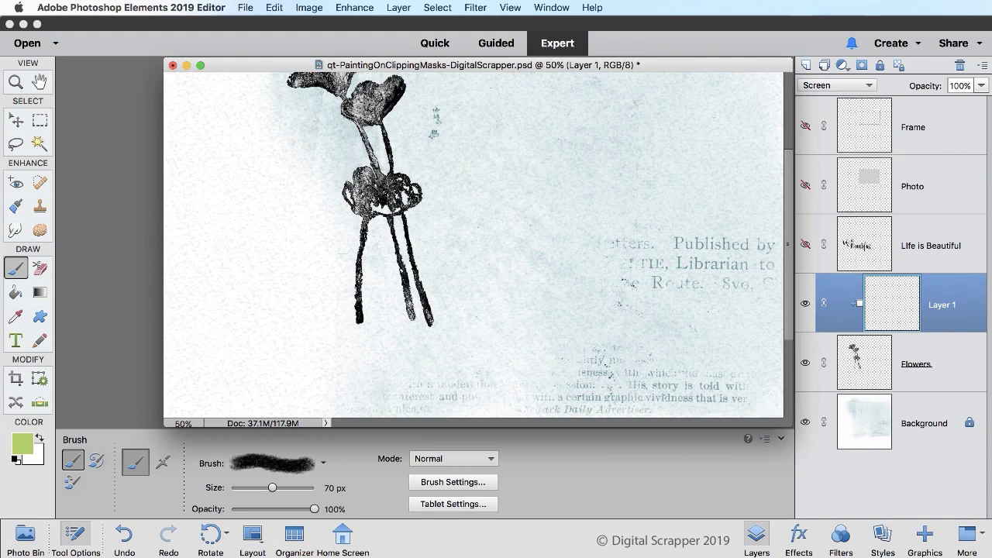
scroll(474, 245, "up", 5)
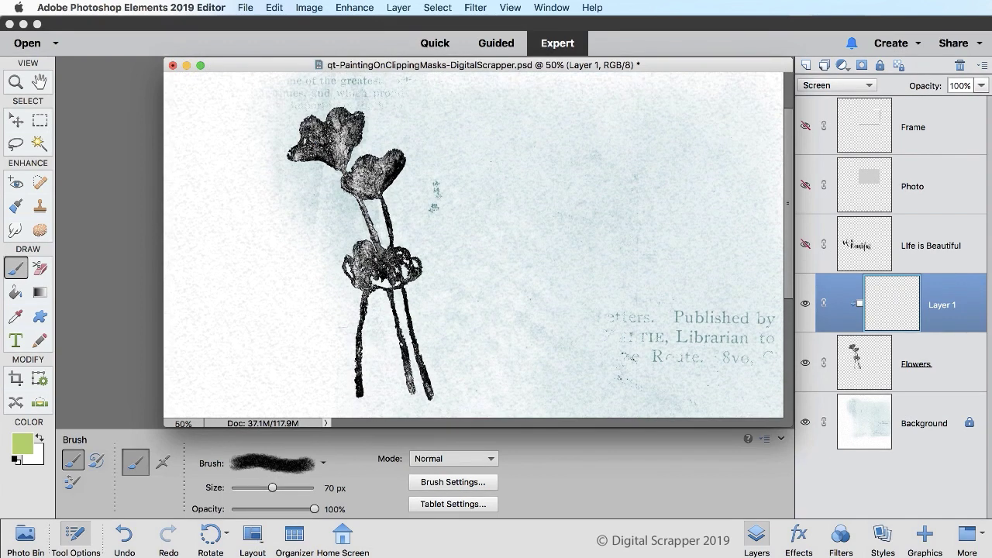
left_click_drag(359, 394, 368, 293)
mouse_move(412, 391)
left_mouse_down()
mouse_move(392, 302)
mouse_move(400, 345)
left_mouse_up()
mouse_move(390, 294)
left_mouse_down()
mouse_move(402, 291)
mouse_move(430, 397)
left_mouse_up()
mouse_move(386, 222)
left_mouse_down()
mouse_move(383, 199)
mouse_move(392, 247)
mouse_move(378, 247)
mouse_move(358, 199)
left_mouse_up()
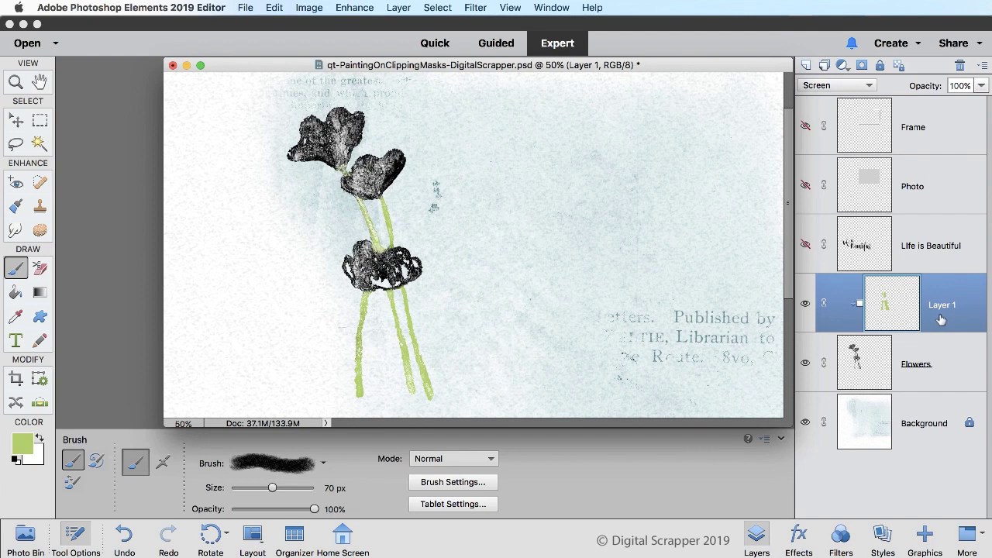
Add Layer 2 clipped above Layer 1 in Hard Light mode, with a 150 px brush.
left_click(807, 67)
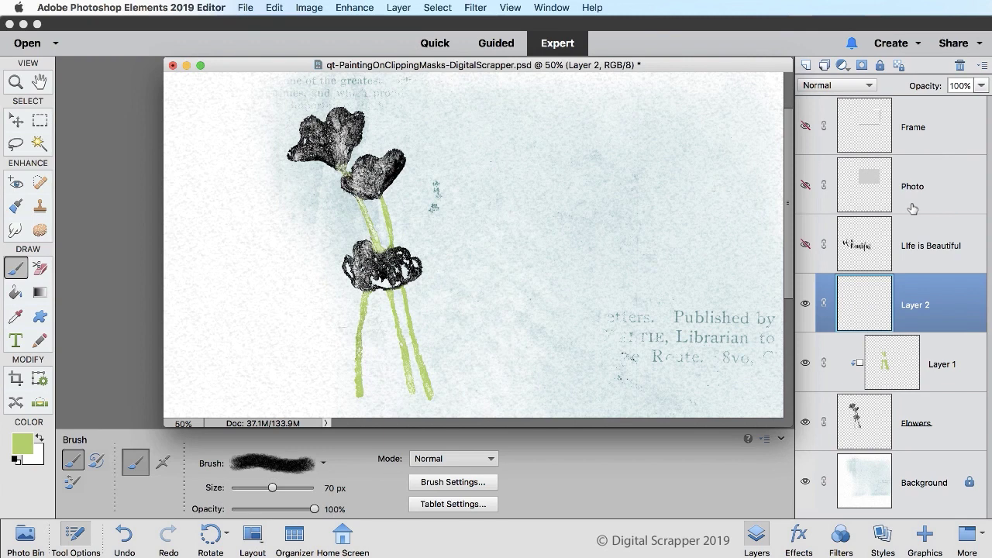
key("super+g")
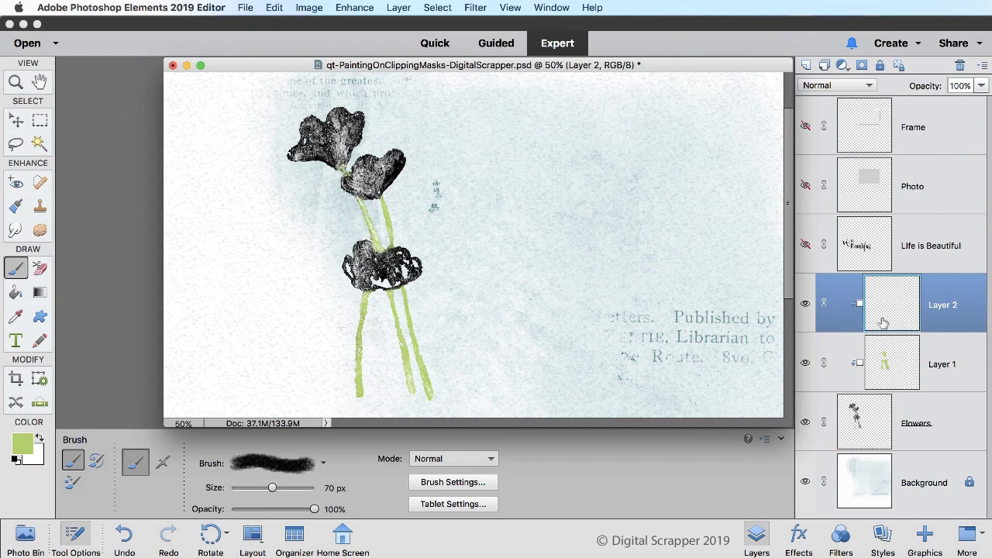
left_click(870, 87)
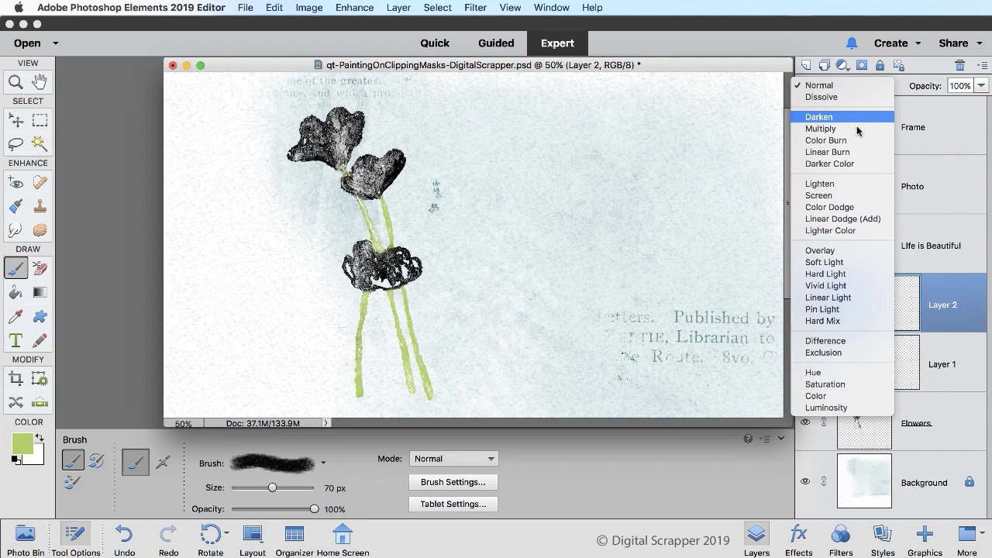
left_click(841, 274)
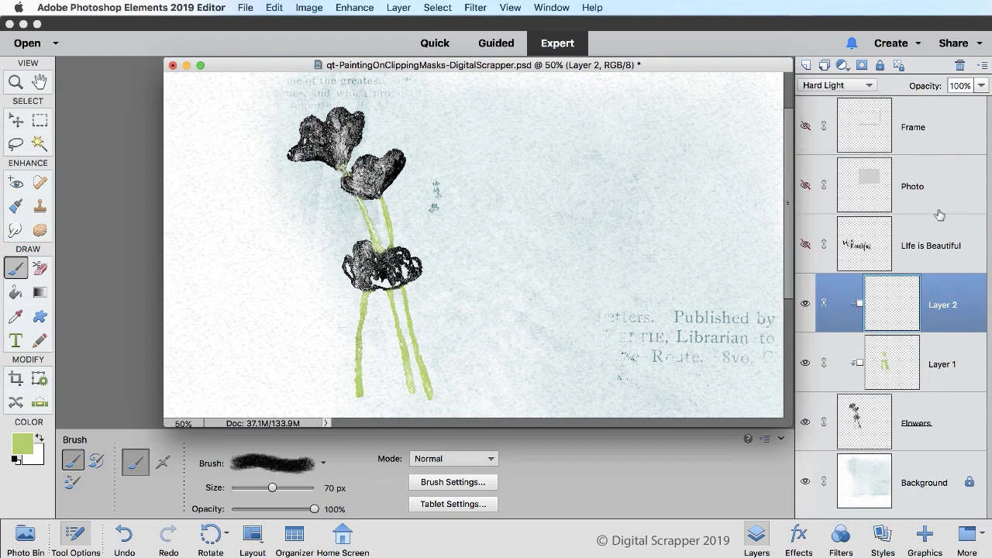
left_click(341, 488)
type("1")
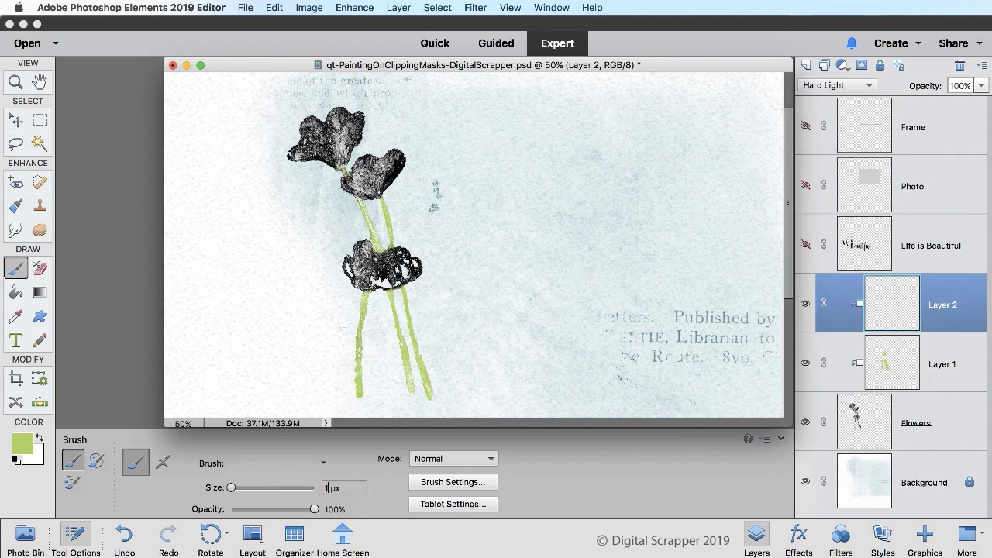
type("50")
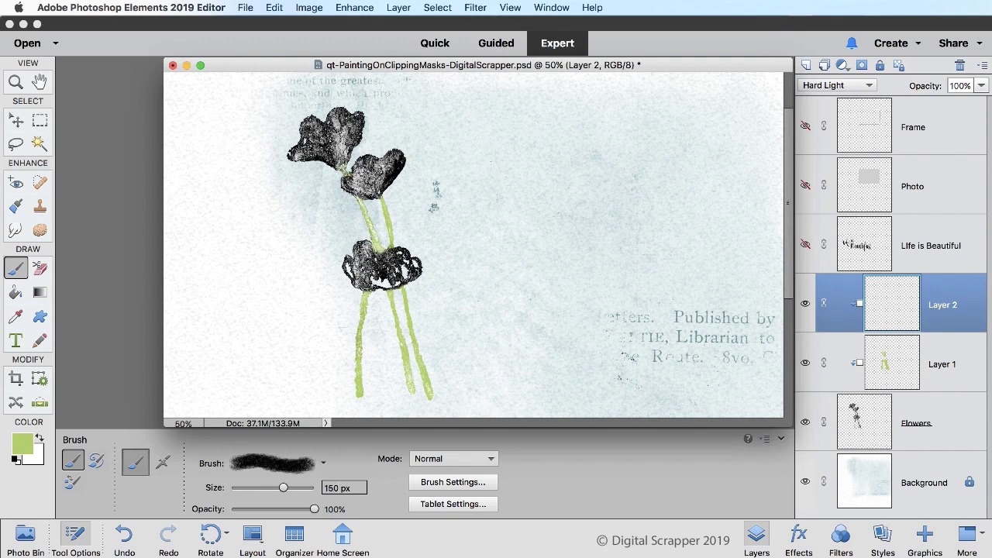
Set the foreground colour to golden yellow #fed92f and return to the Brush tool.
left_click(21, 443)
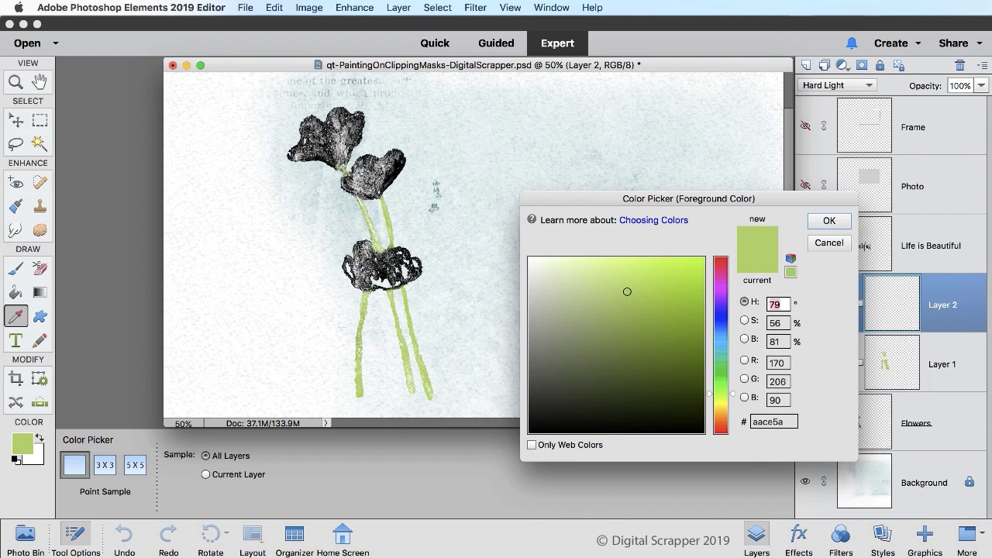
double_click(774, 421)
type("fe")
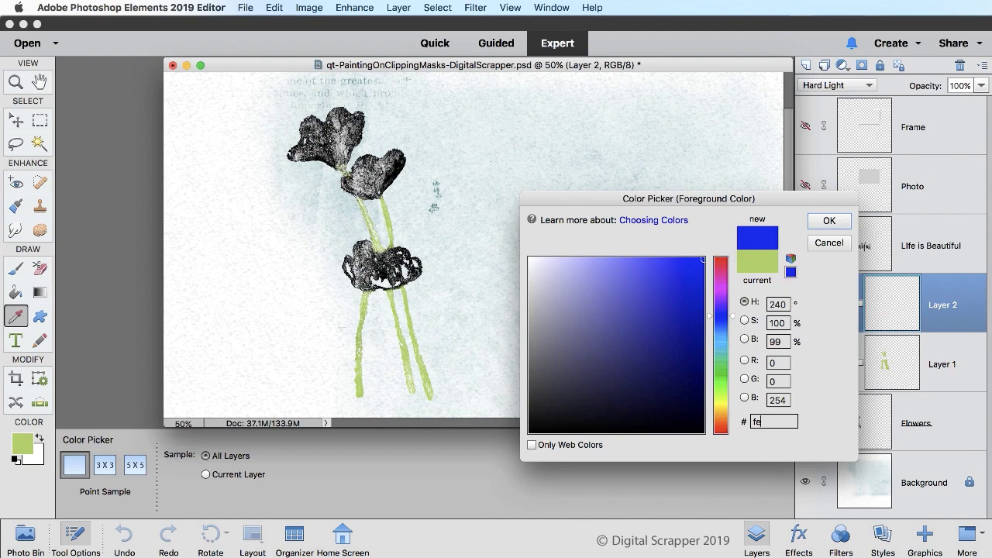
type("d")
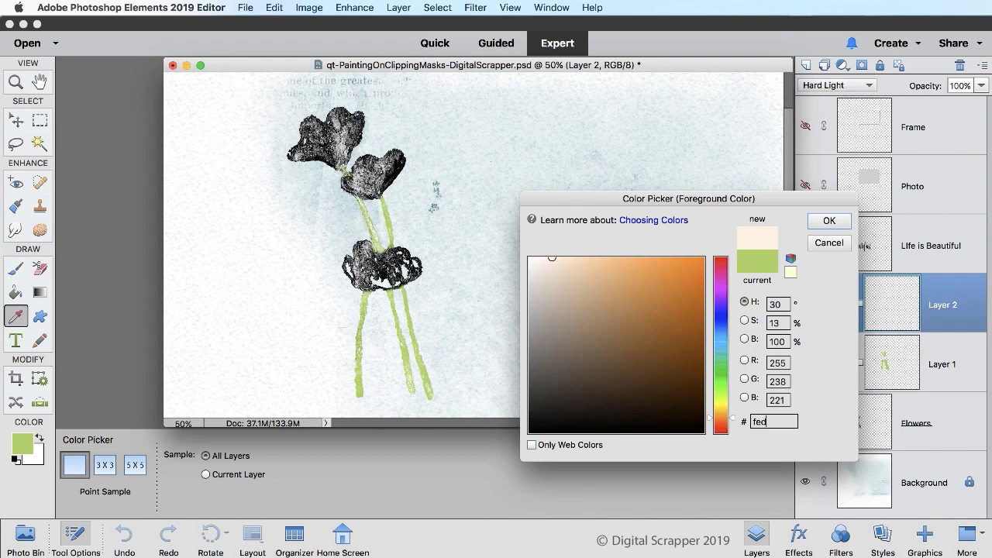
type("92f")
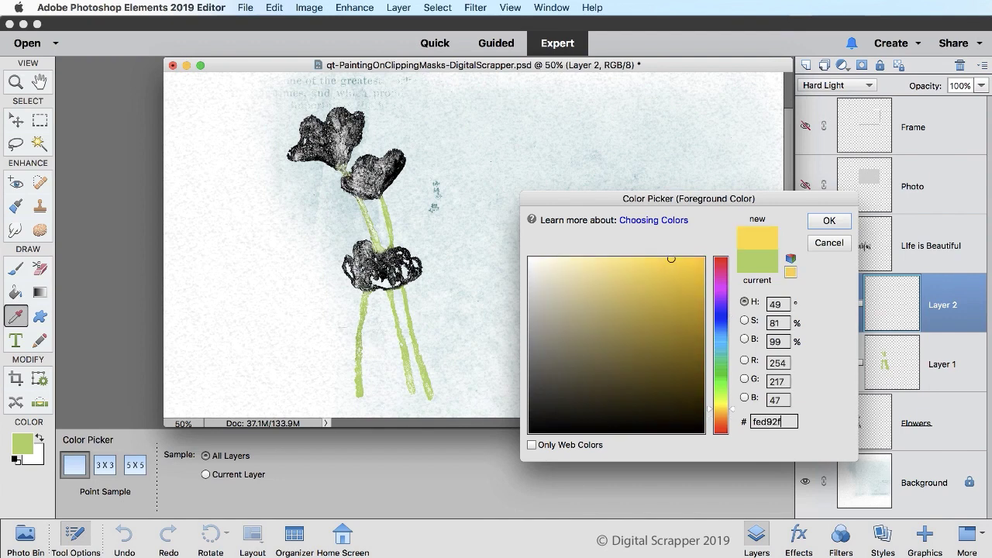
left_click(828, 221)
key("b")
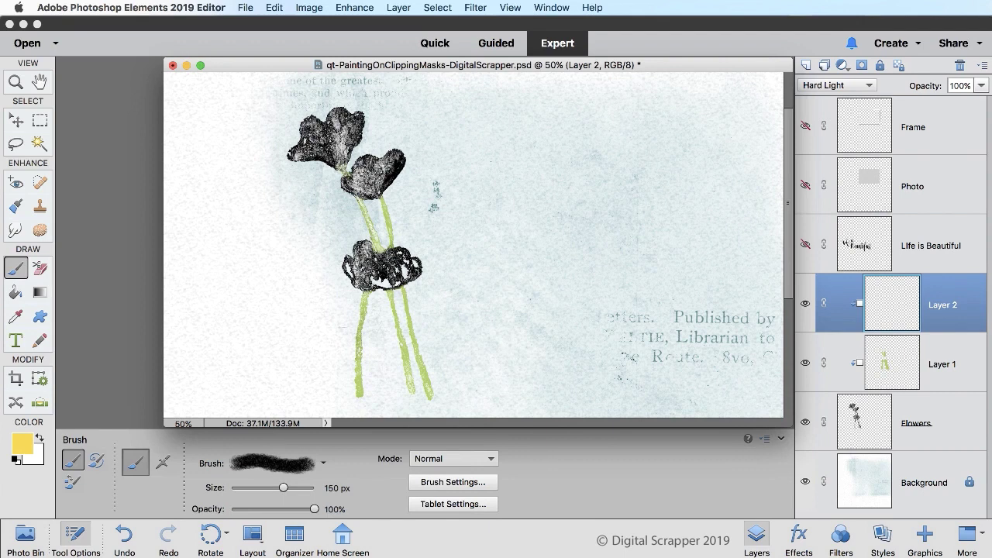
Paint golden yellow across the bottom bloom on Layer 2.
mouse_move(353, 265)
left_mouse_down()
mouse_move(359, 255)
mouse_move(369, 275)
mouse_move(411, 260)
mouse_move(404, 276)
mouse_move(376, 279)
mouse_move(397, 265)
left_mouse_up()
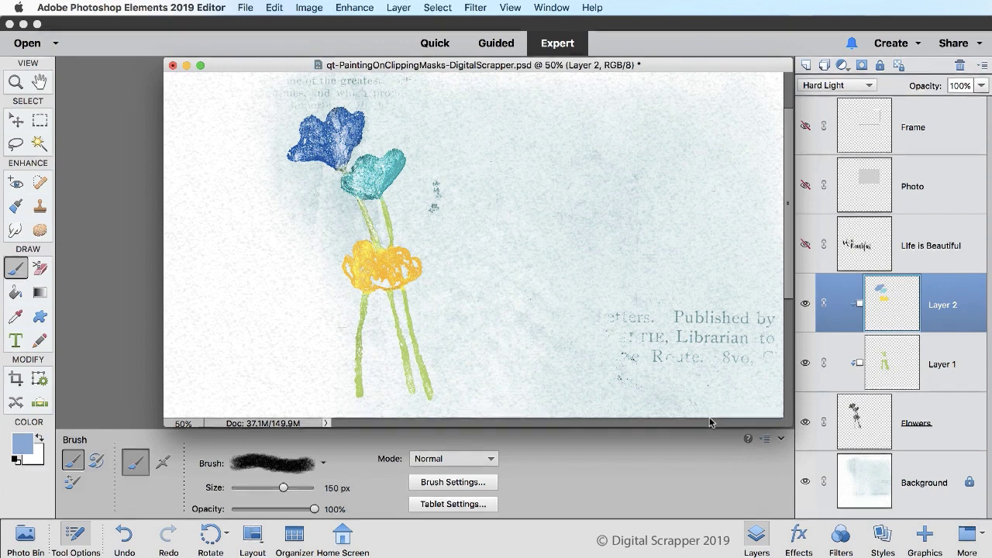
Zoom out and make the Frame, Photo placeholder and Life is Beautiful layers visible.
key("super+minus")
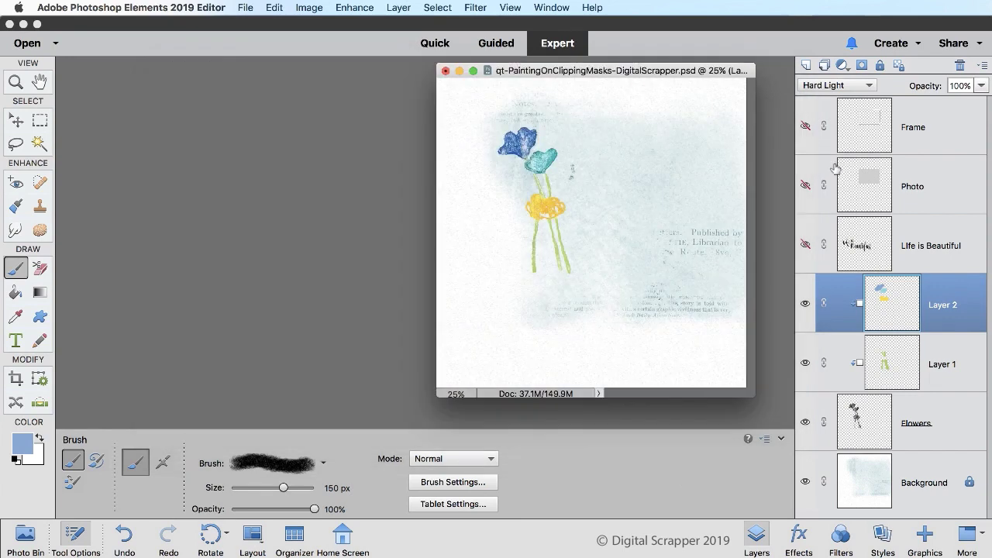
left_click(806, 126)
left_click(806, 186)
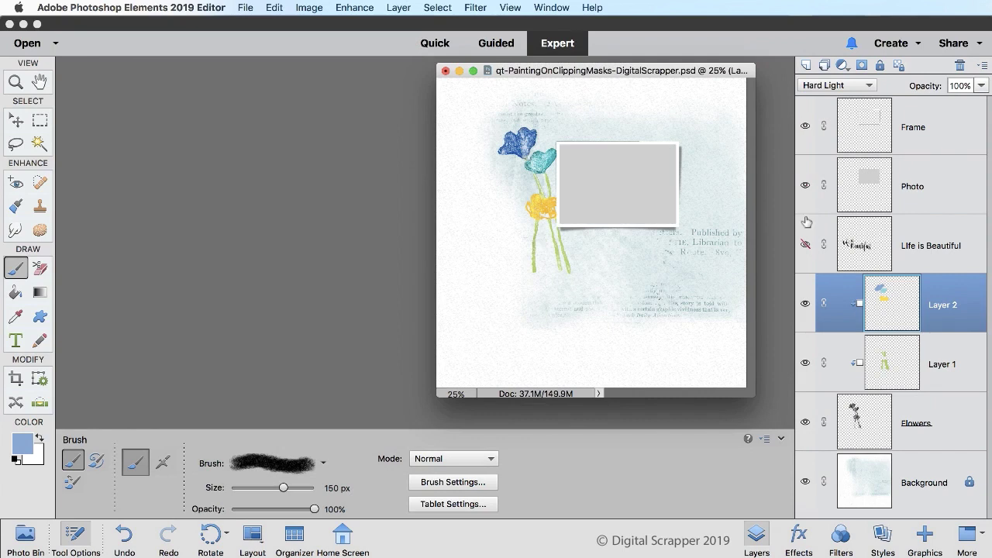
left_click(805, 245)
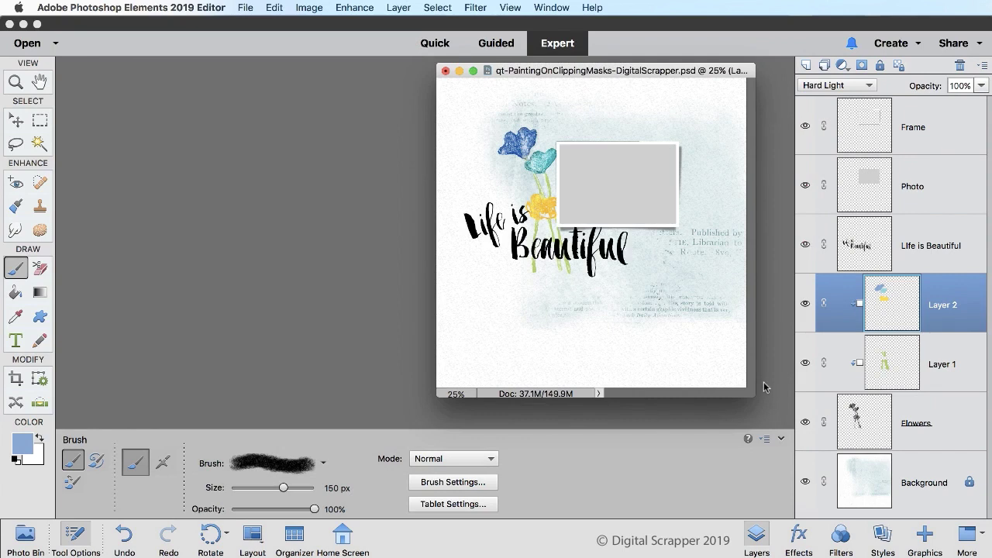